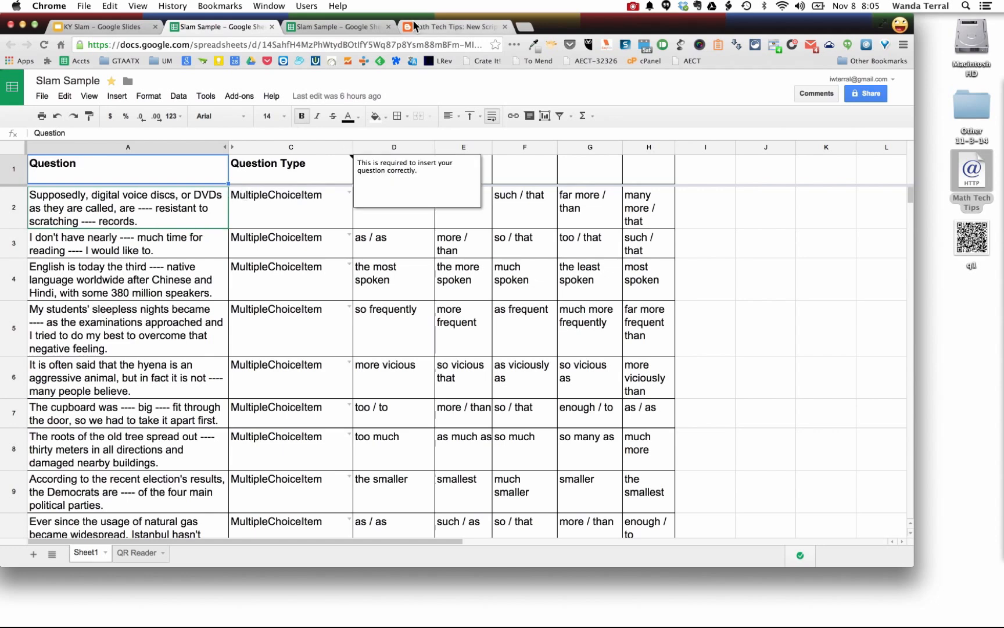
Step: Read through the Math Tech Tips blog article on the script that creates Google Forms from spreadsheet questions
click(474, 26)
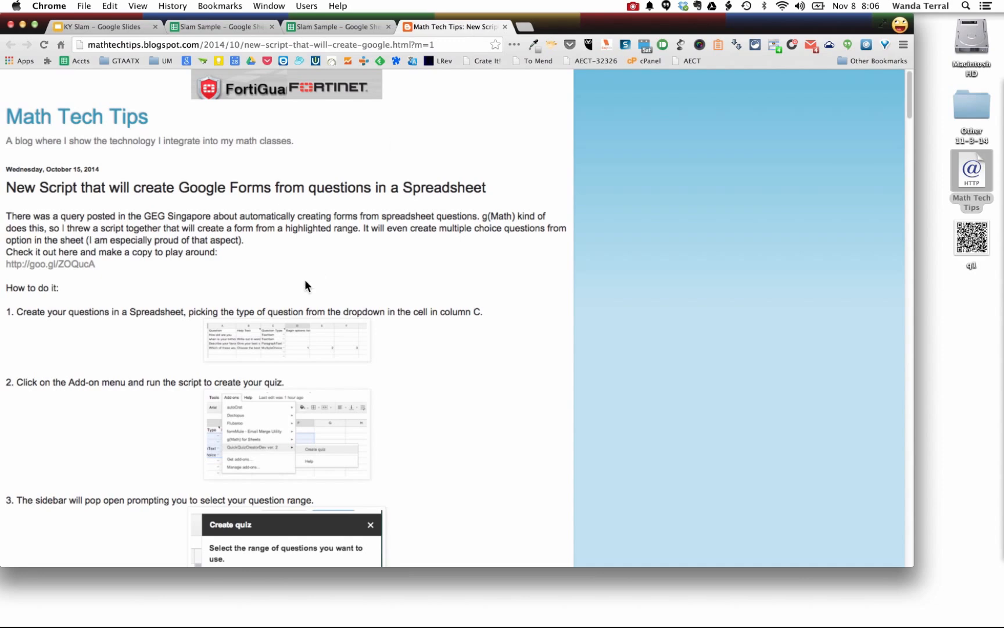
scroll(305, 283, down, 5)
scroll(307, 286, down, 12)
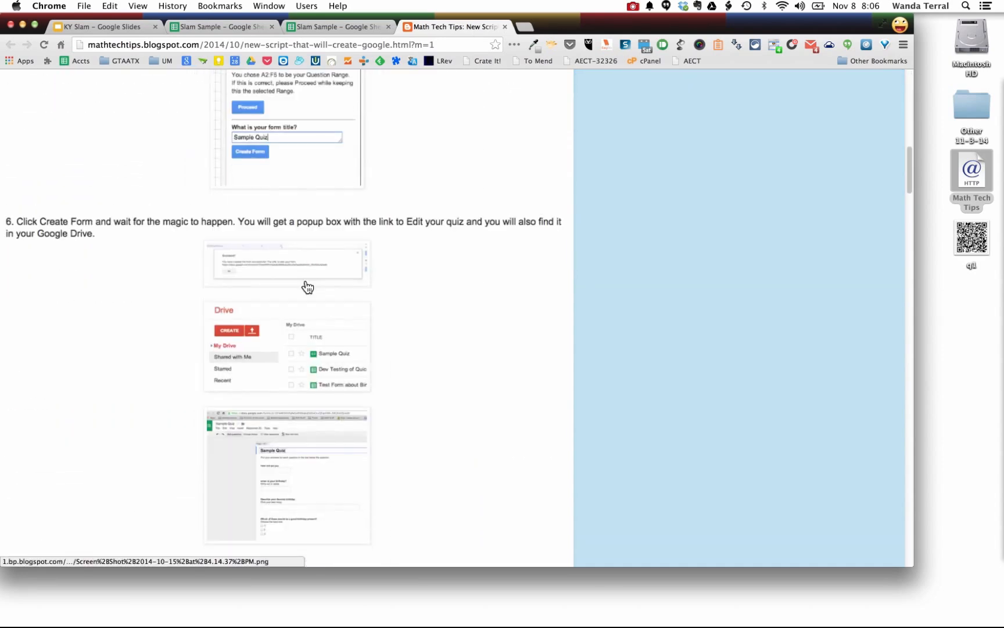
scroll(308, 286, down, 5)
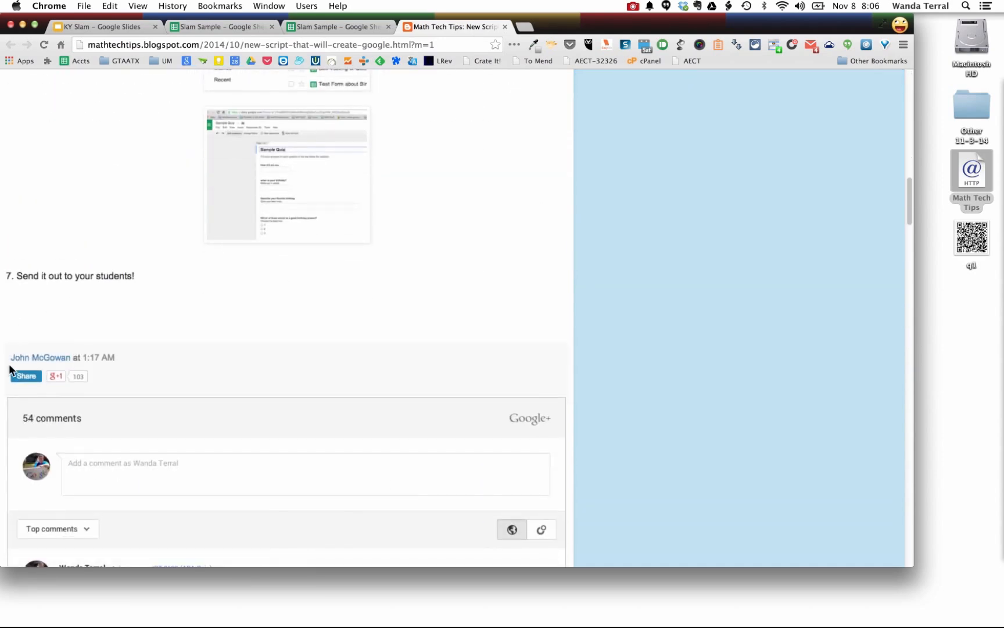
scroll(58, 345, up, 20)
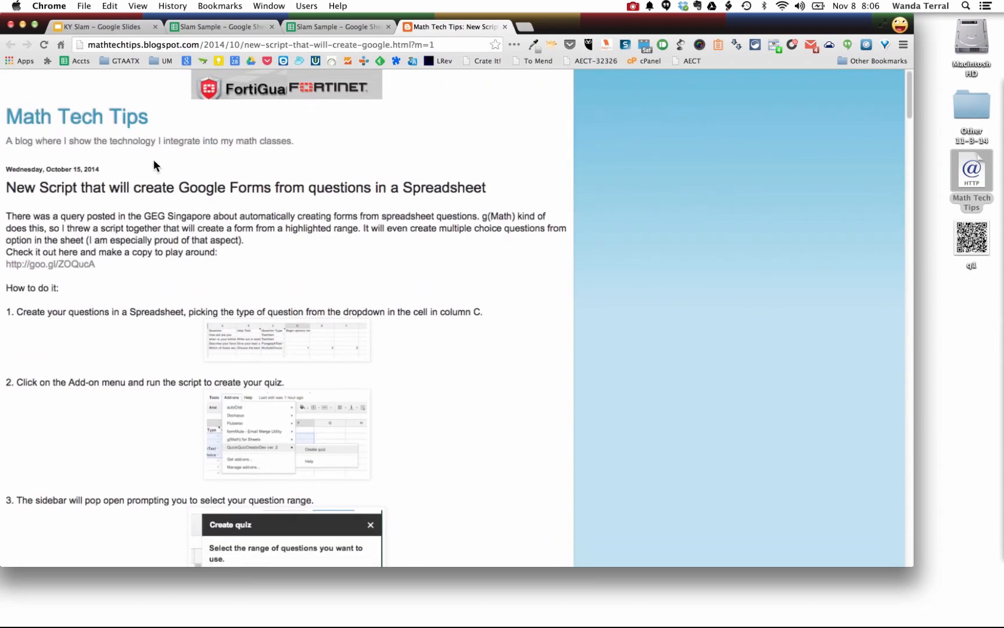
scroll(154, 165, down, 4)
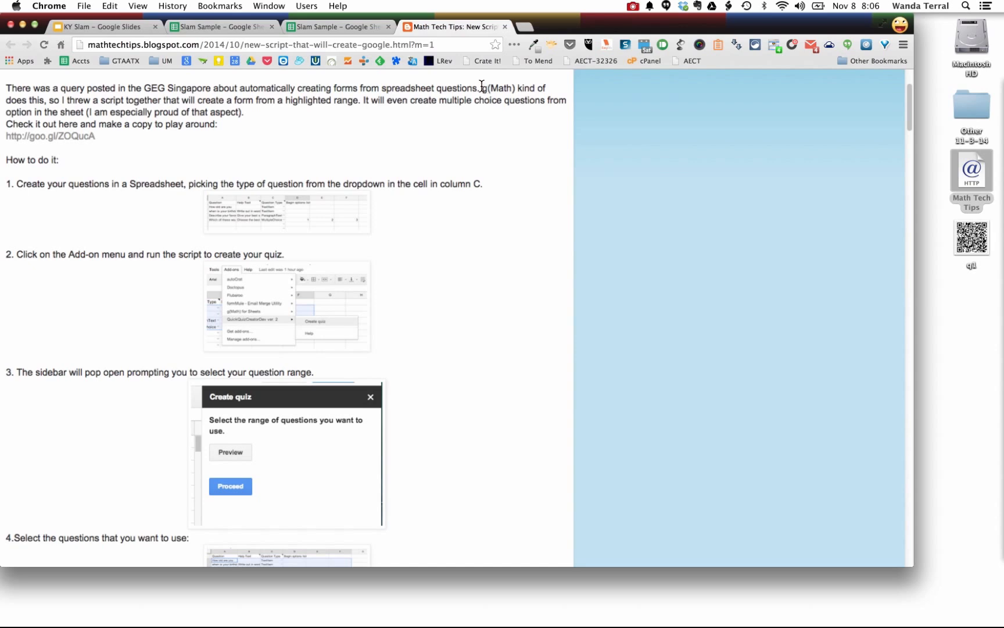
drag(482, 88, 516, 89)
Step: Return to the Slam Sample spreadsheet and launch Create quiz from the Copy of QuickQuizCreatorDev ver. 2 add-on
click(327, 27)
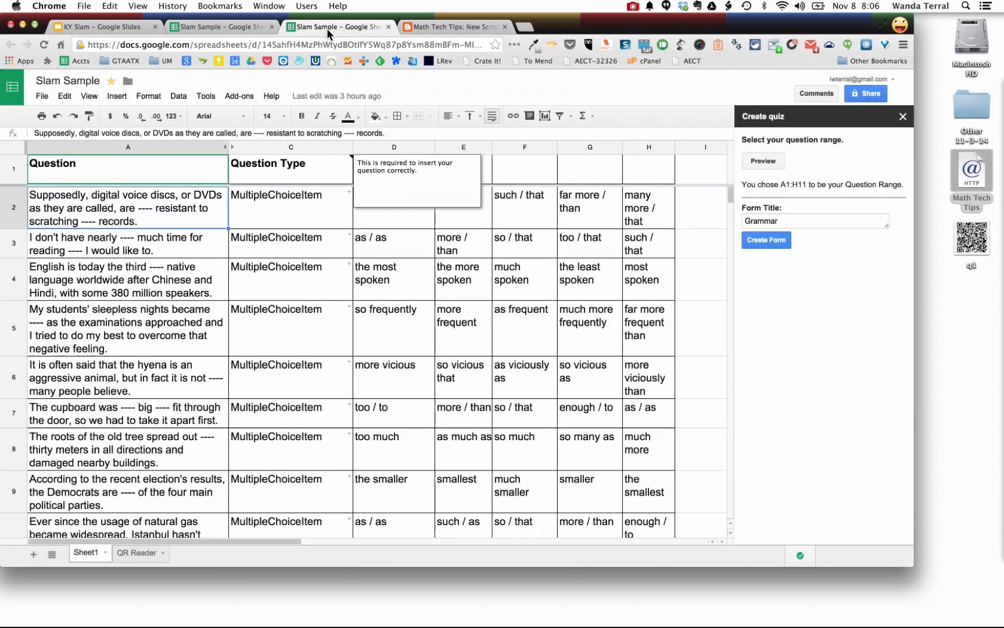
click(329, 312)
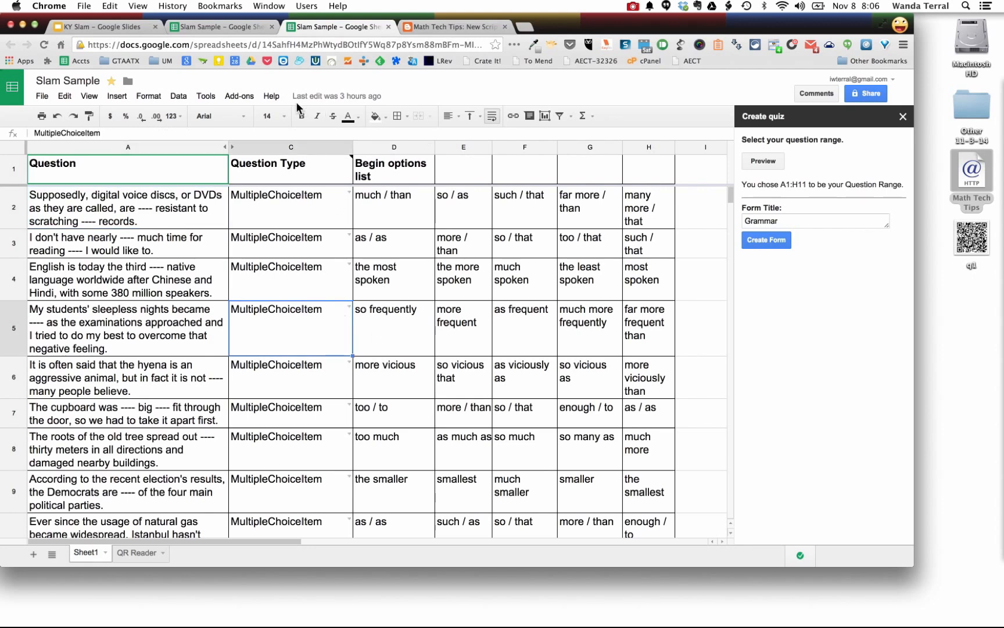
click(233, 98)
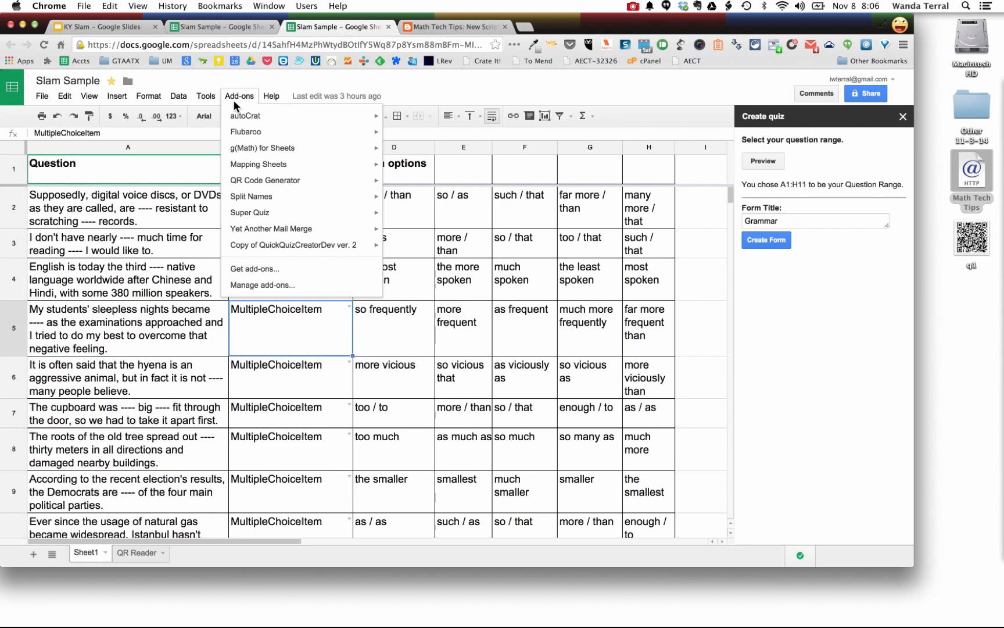
mouse_move(256, 248)
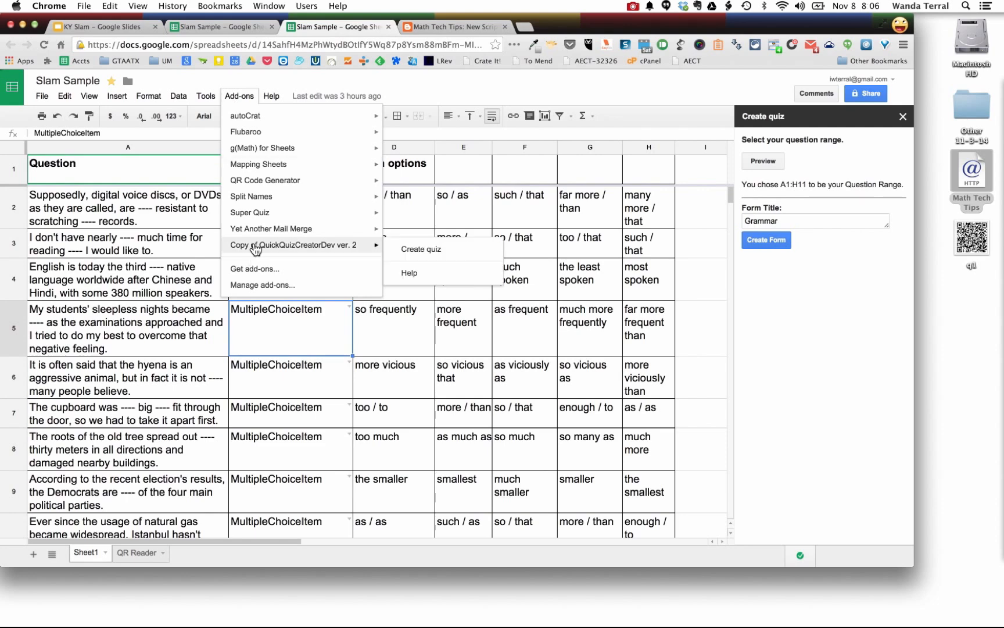
click(444, 250)
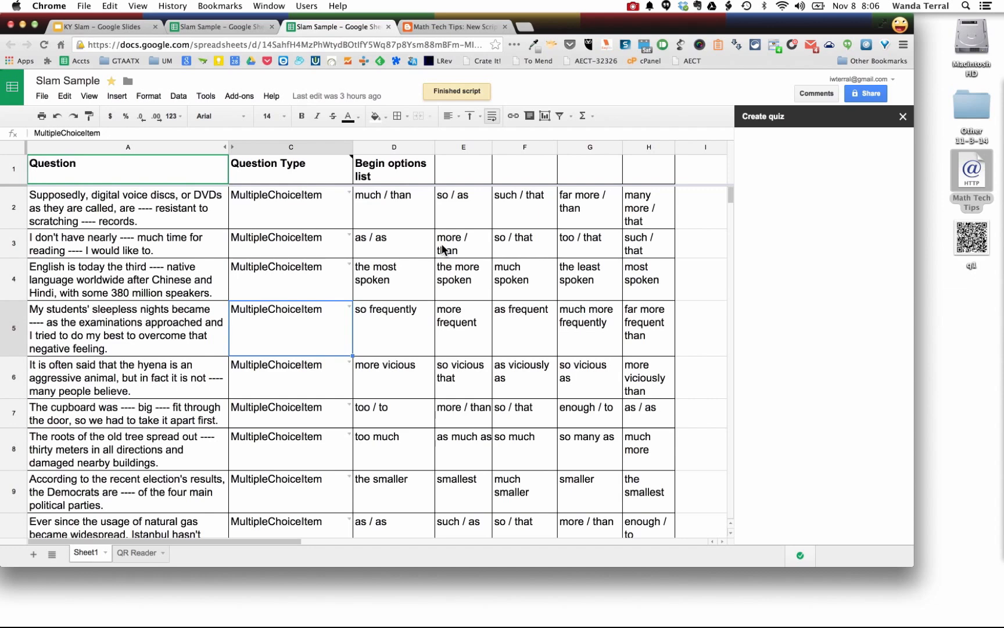
Step: Select cells A1:H11 and preview them as the quiz's question range
click(118, 207)
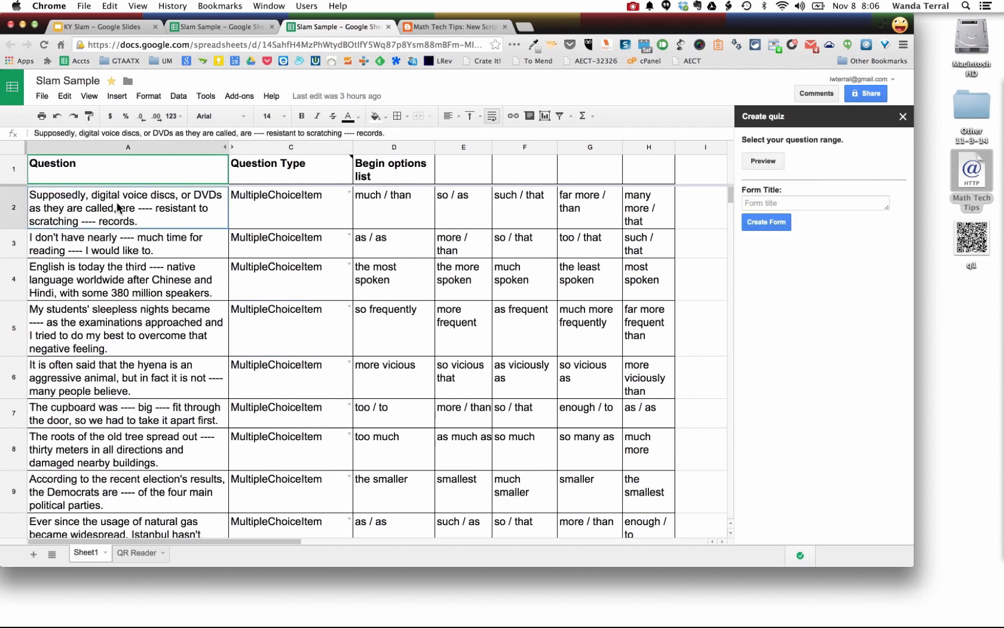
click(108, 169)
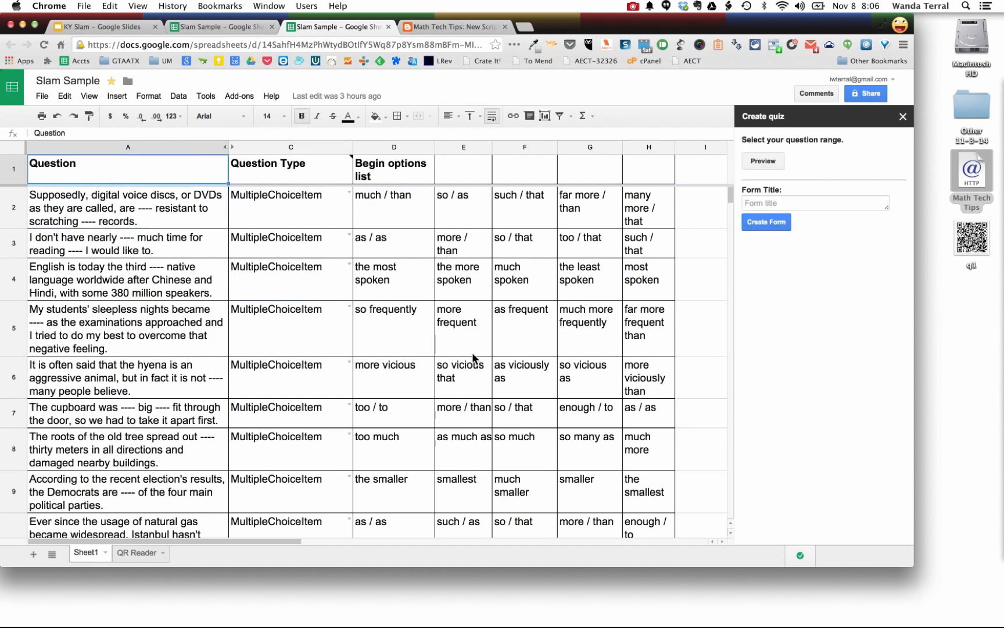
scroll(474, 357, down, 5)
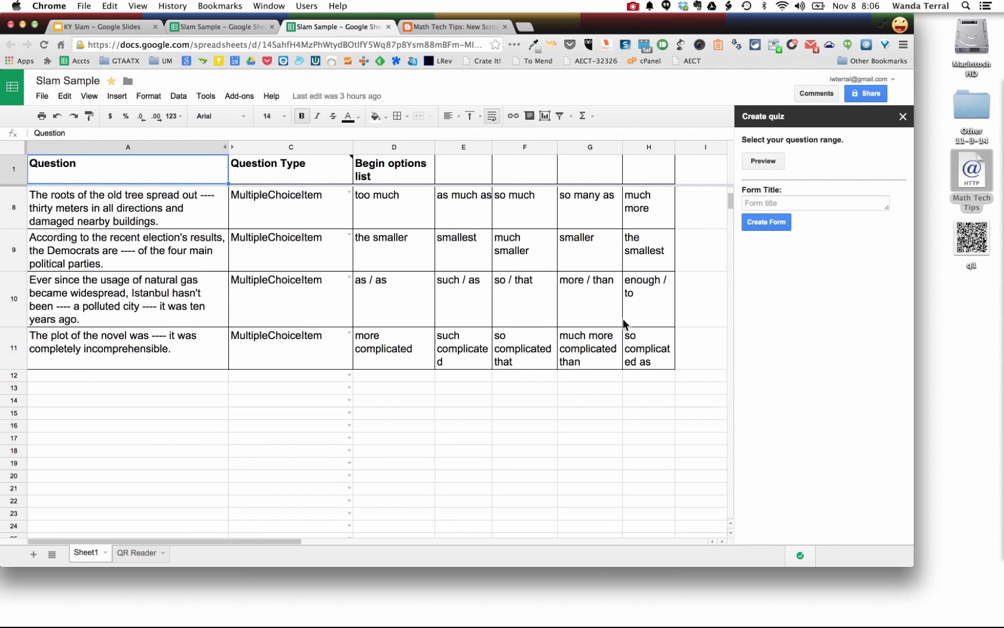
shift+click(647, 349)
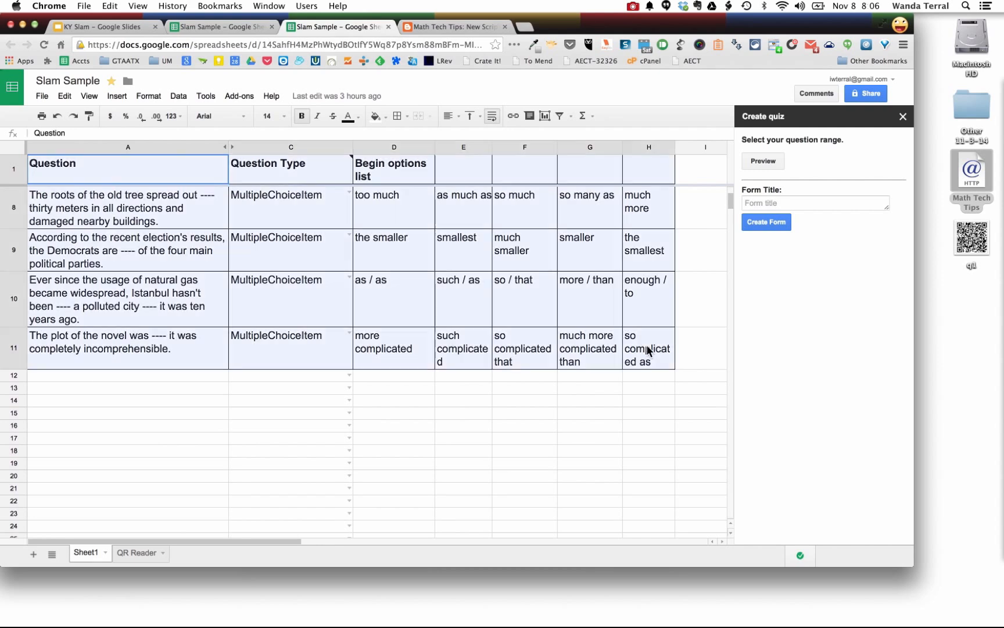
click(763, 161)
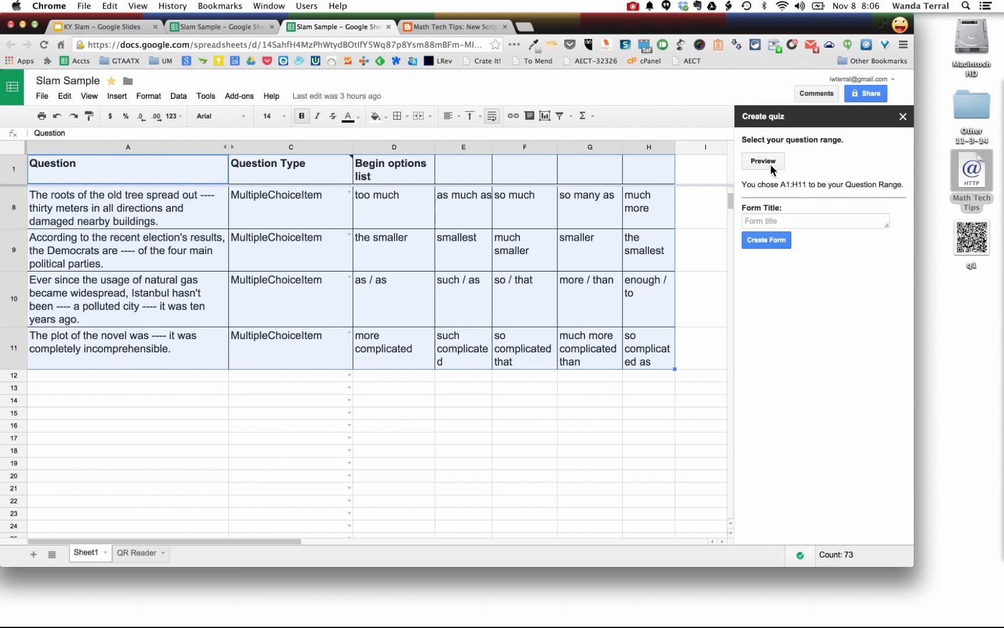
Step: Title the form "Grammar" and generate it from the chosen question range
click(777, 222)
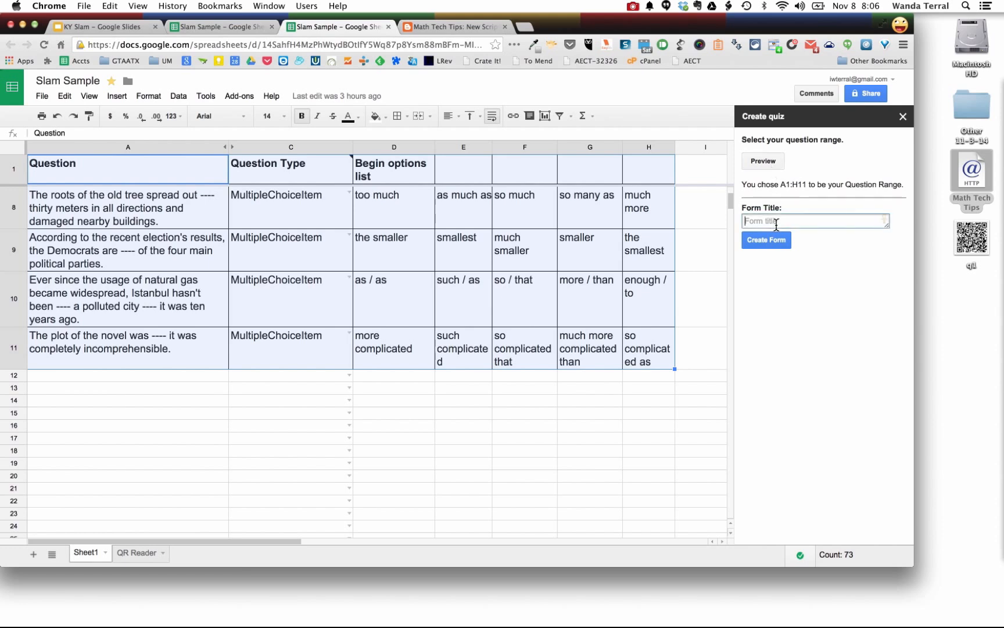
text(Grammar)
click(778, 247)
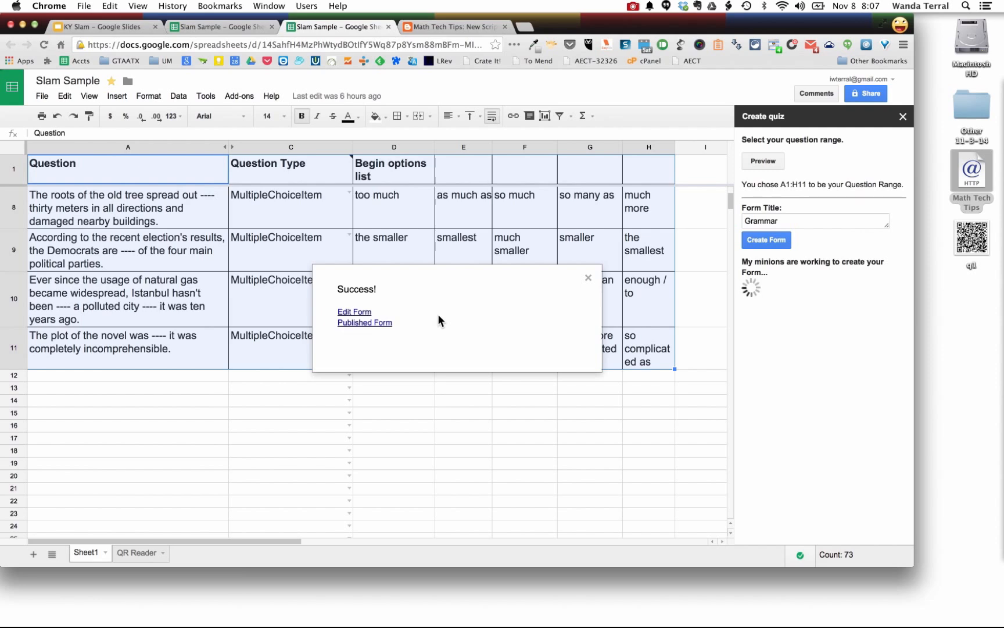
Step: Open the generated Grammar form for editing and review its questions down to the confirmation page
click(348, 322)
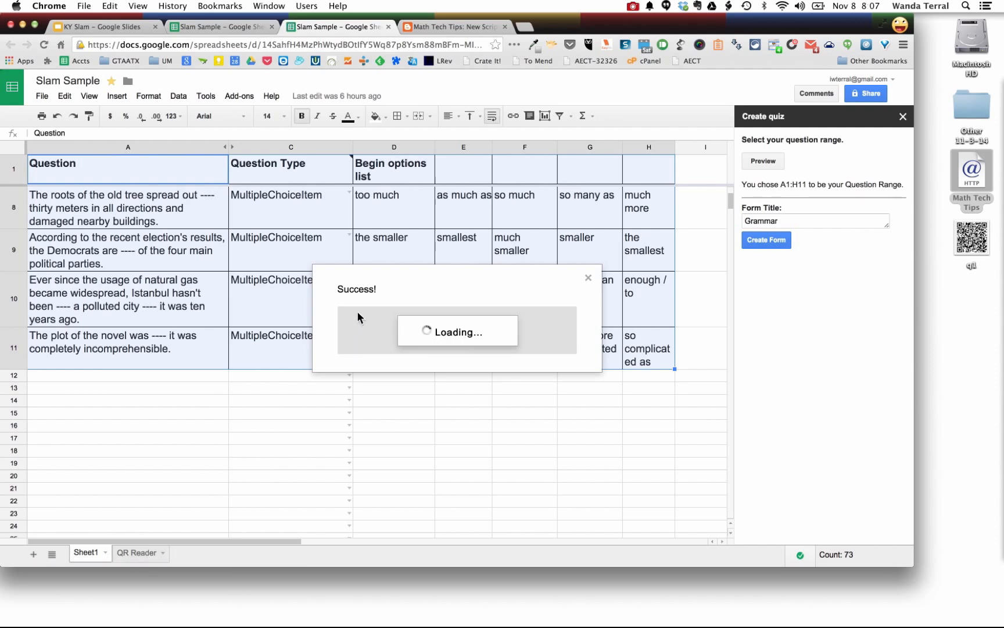
click(358, 311)
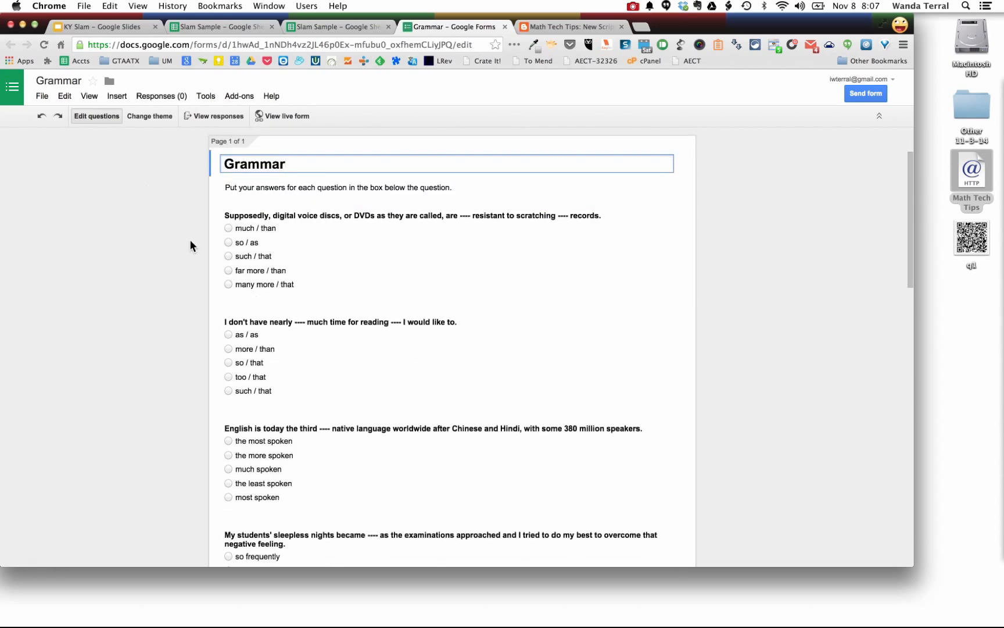
scroll(193, 245, down, 10)
scroll(190, 245, down, 15)
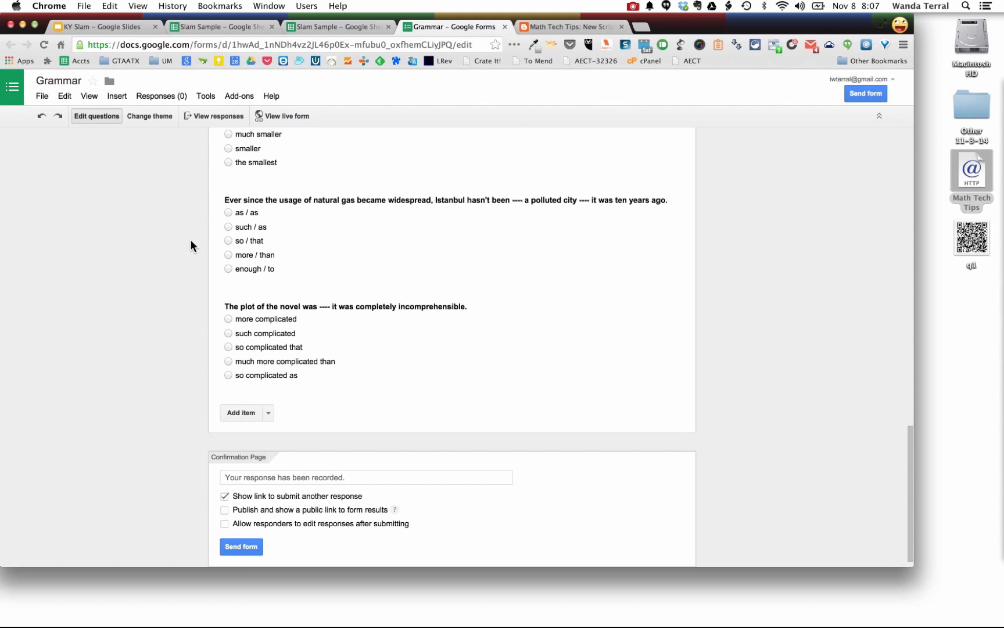
Step: Inspect the last question's editable options and advanced settings, and go back to the form's description
mouse_move(382, 339)
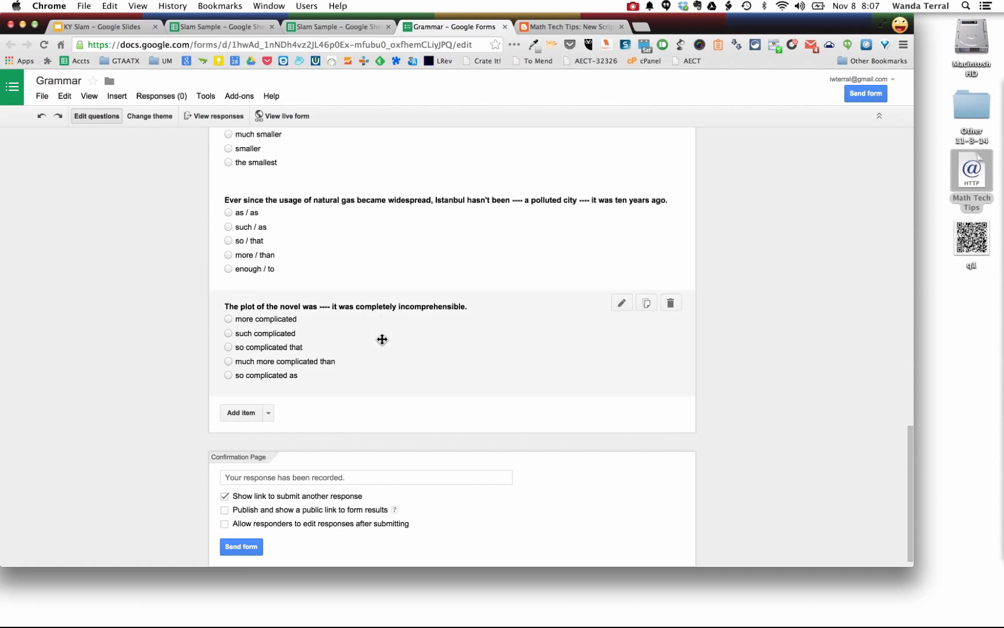
click(342, 349)
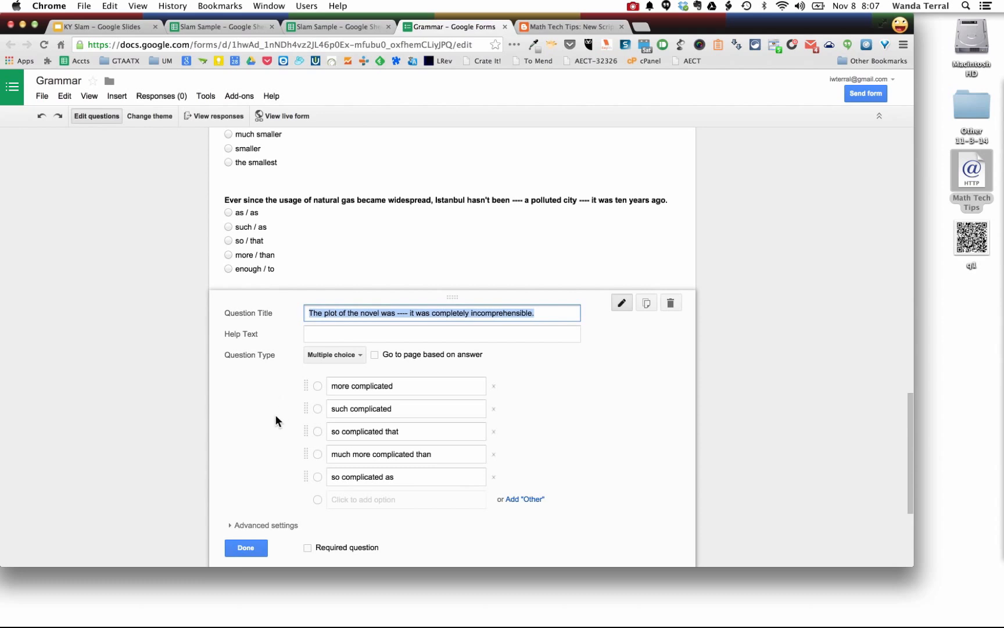
scroll(274, 413, down, 5)
click(286, 340)
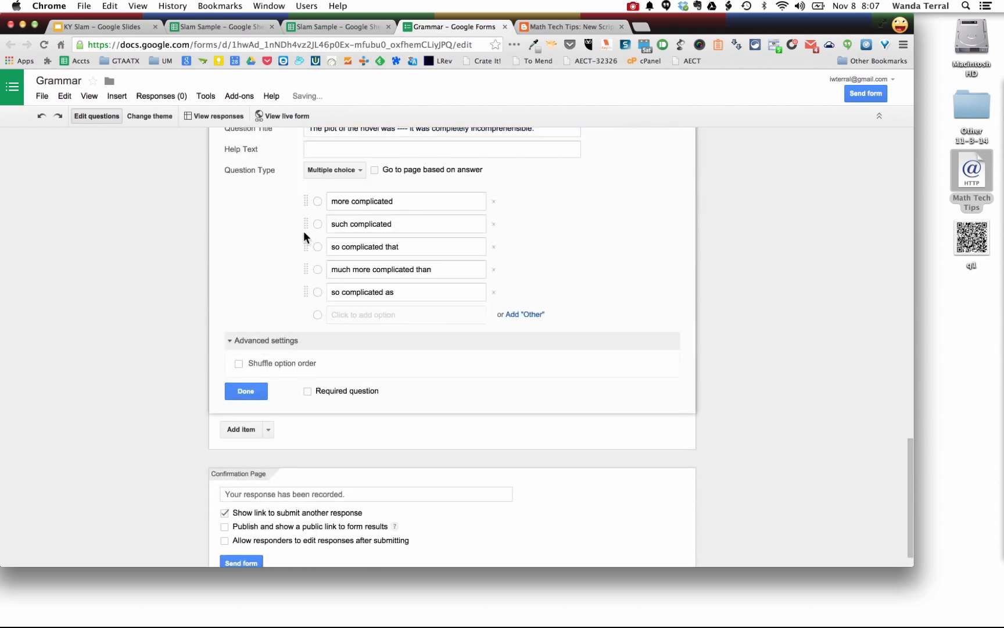
click(278, 341)
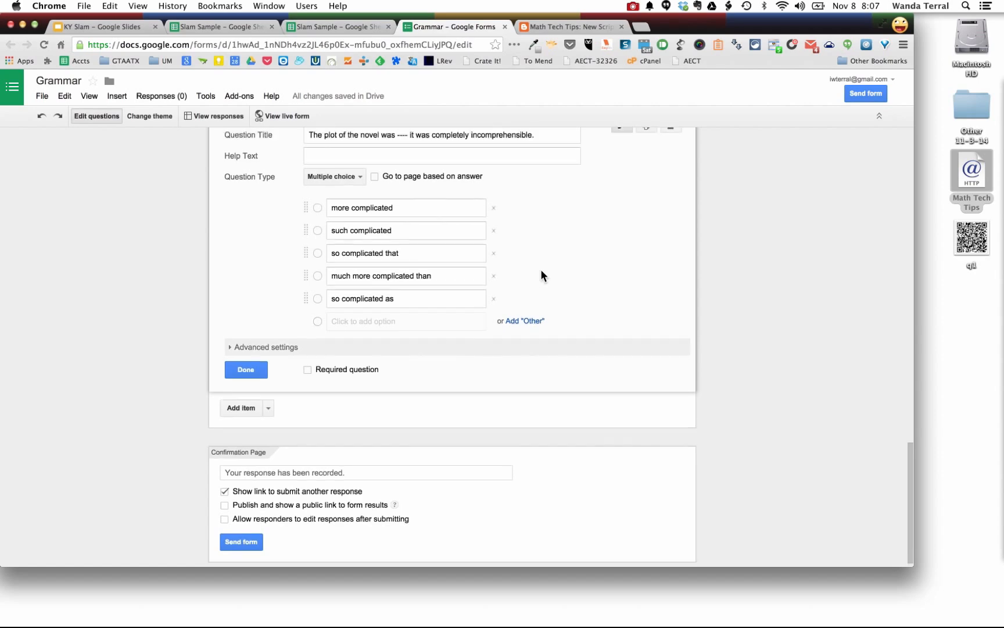
scroll(540, 269, up, 15)
click(332, 268)
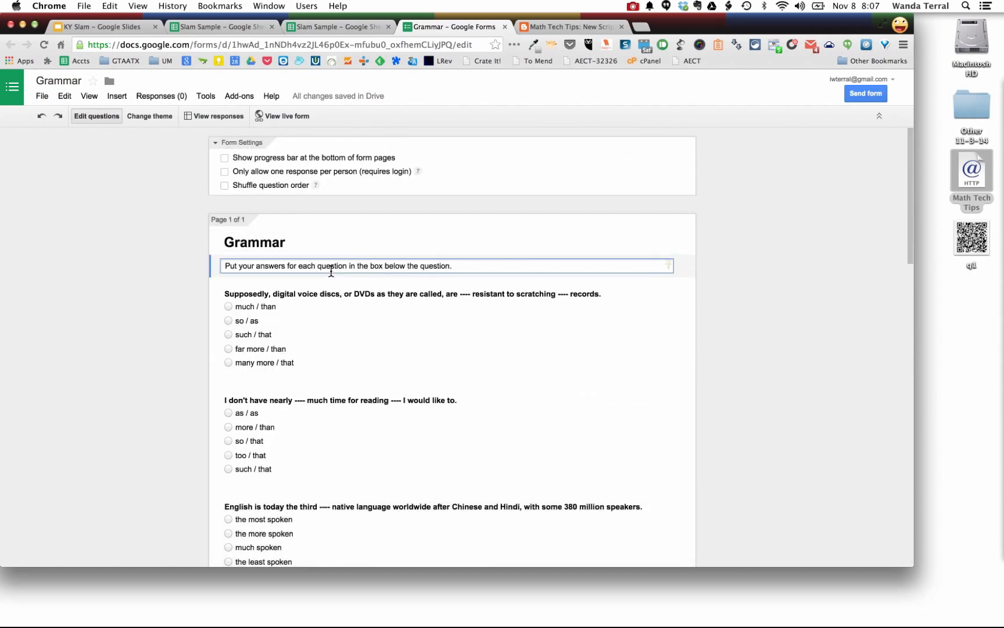
Step: Open the published version of the Grammar form from the spreadsheet's success dialog and look through its questions
click(327, 29)
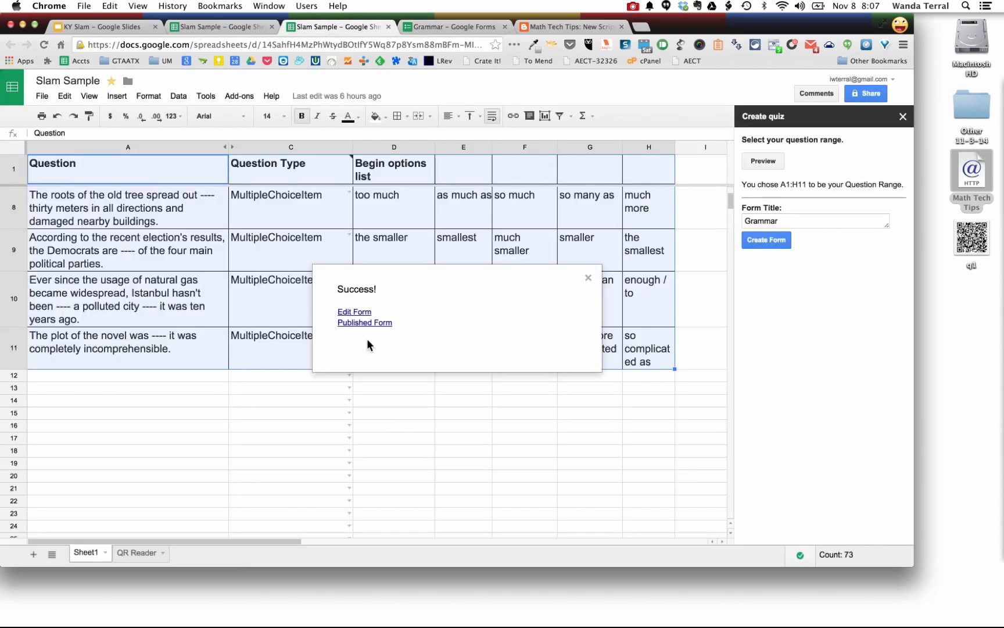
click(365, 323)
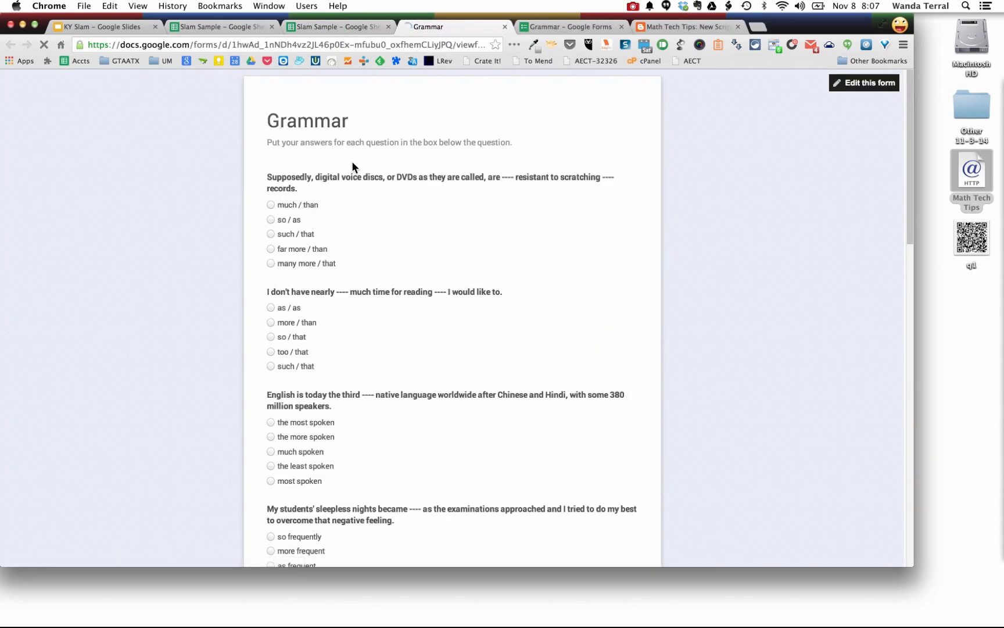
scroll(168, 146, down, 10)
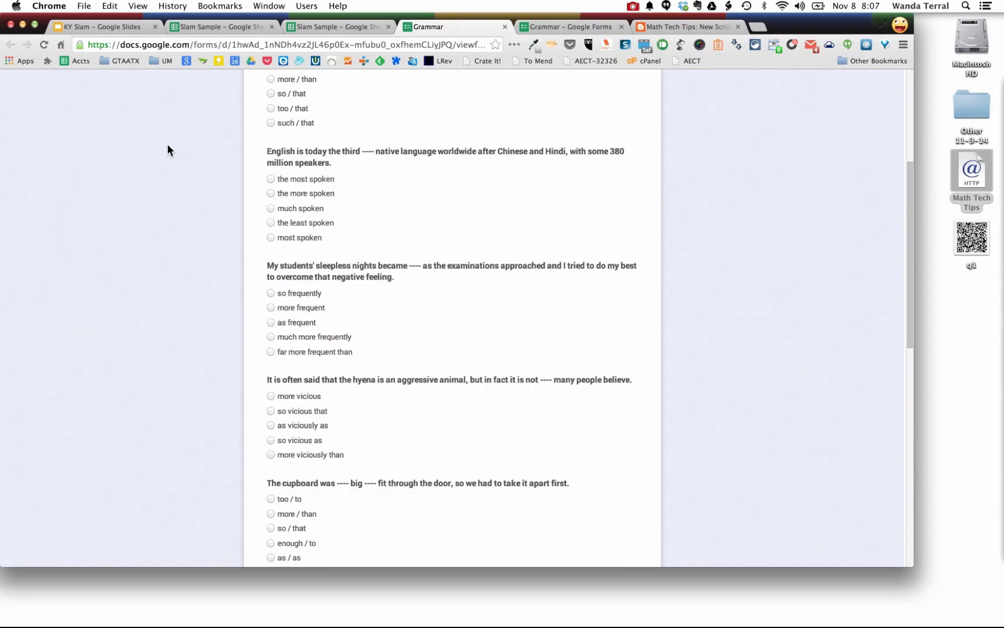
scroll(167, 144, down, 3)
scroll(167, 144, up, 15)
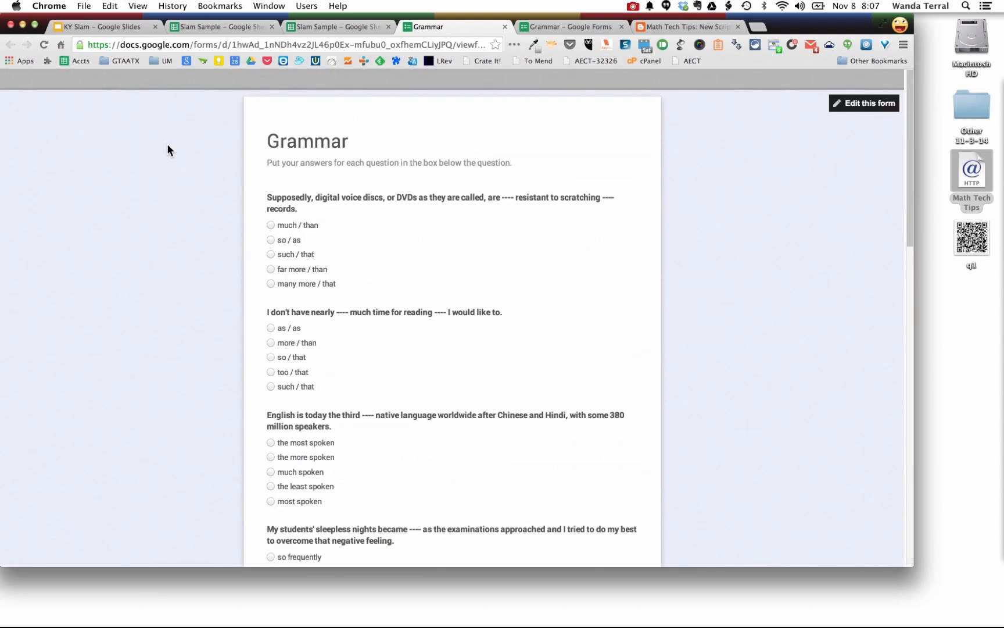
Step: Return to the Slam Sample spreadsheet and close the success dialog and the Create quiz sidebar
click(355, 25)
click(238, 24)
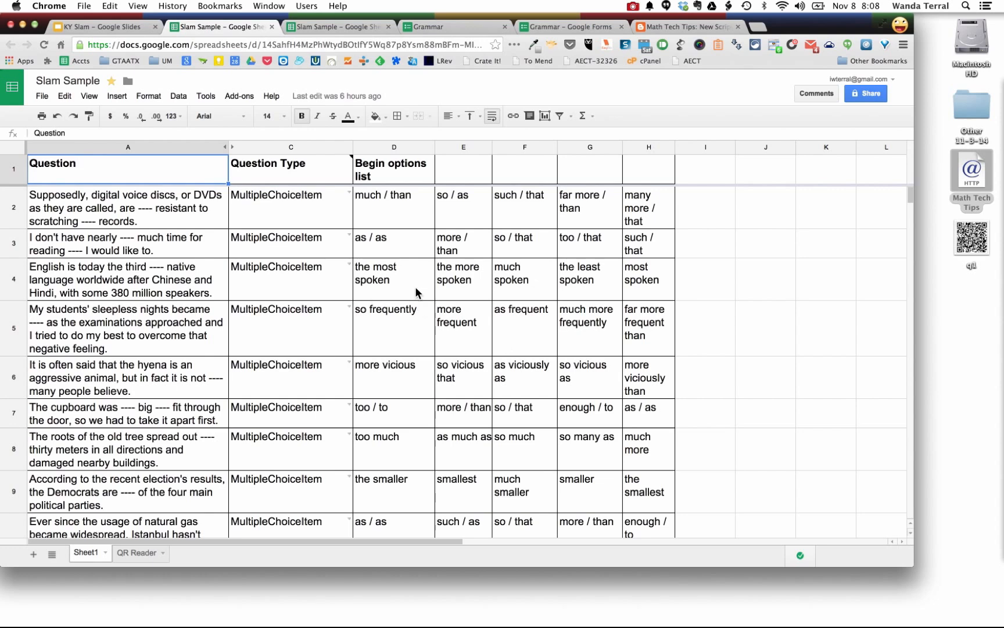
click(339, 23)
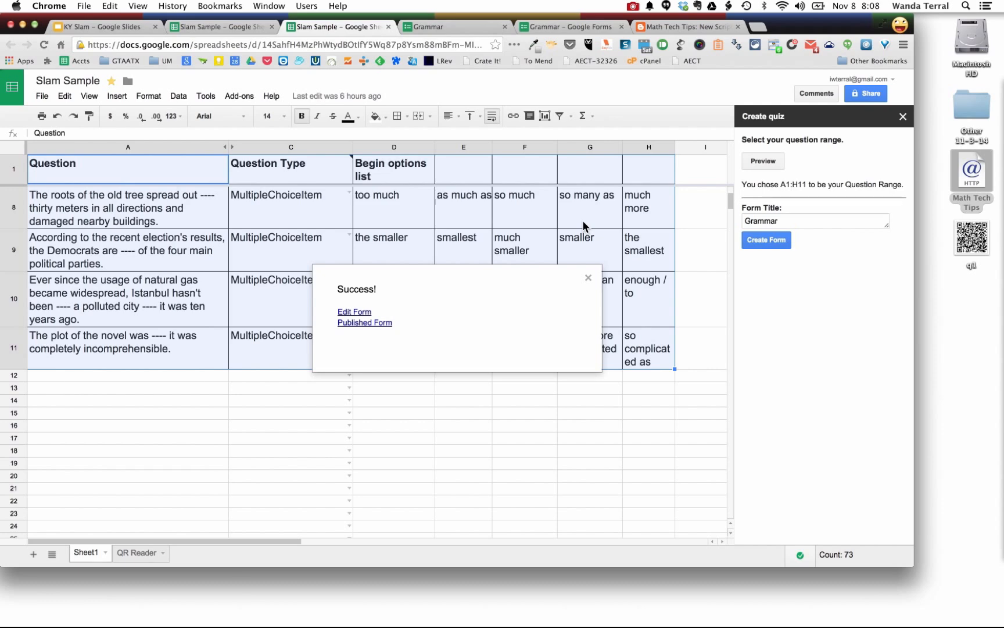
click(588, 277)
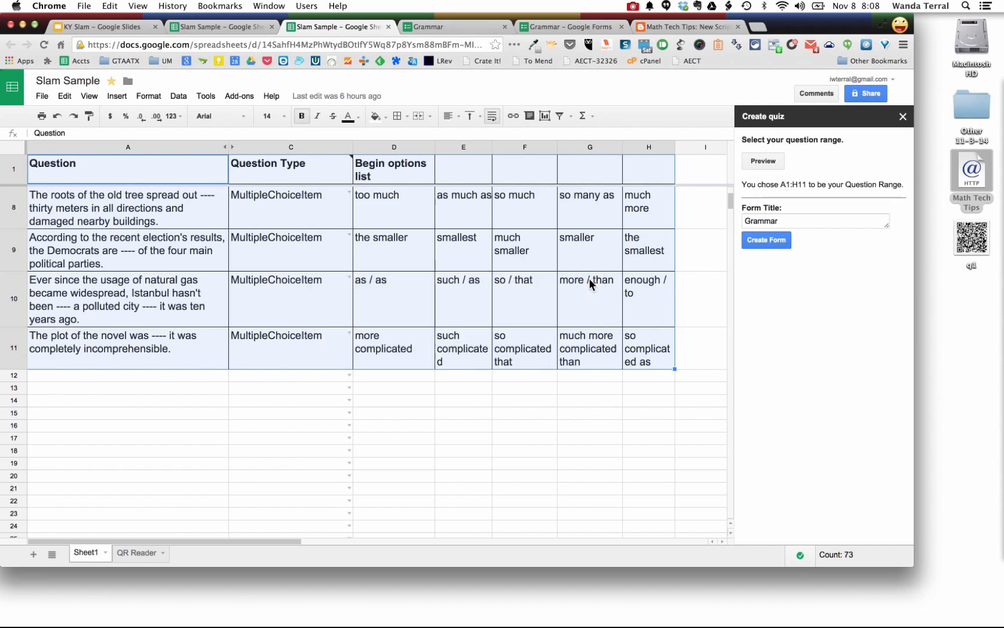
scroll(387, 301, up, 1)
scroll(387, 301, up, 5)
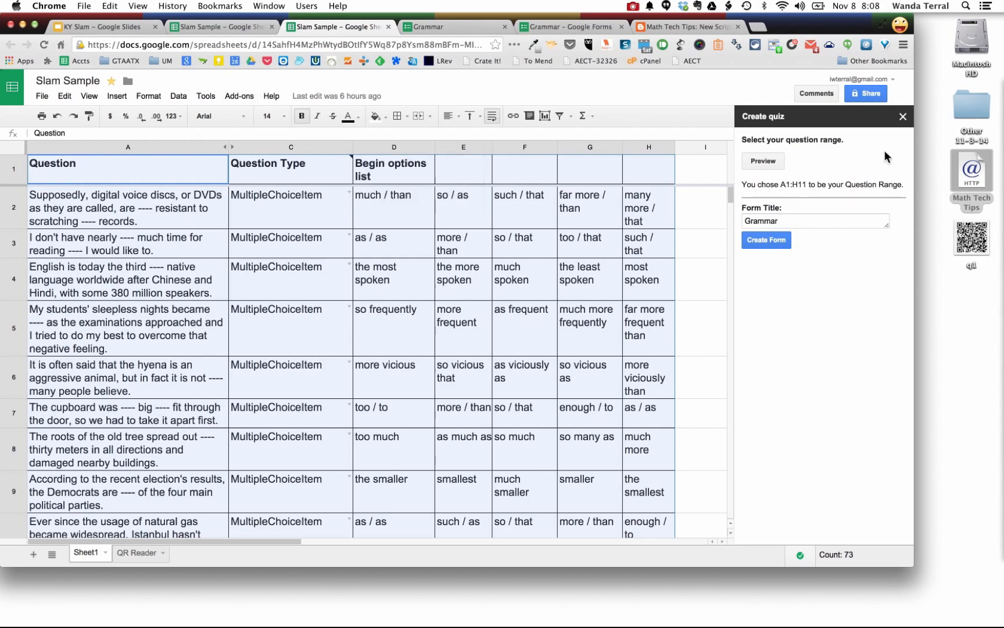
click(902, 117)
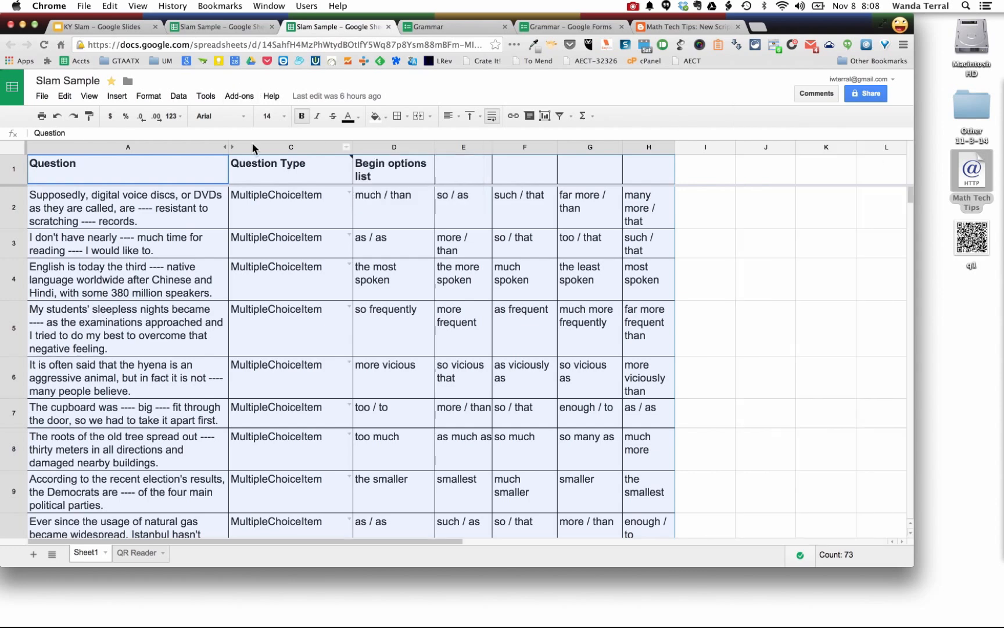
Step: Start the QR Code Generator add-on and select all the question cells in column A, rows 2 to 11
click(241, 96)
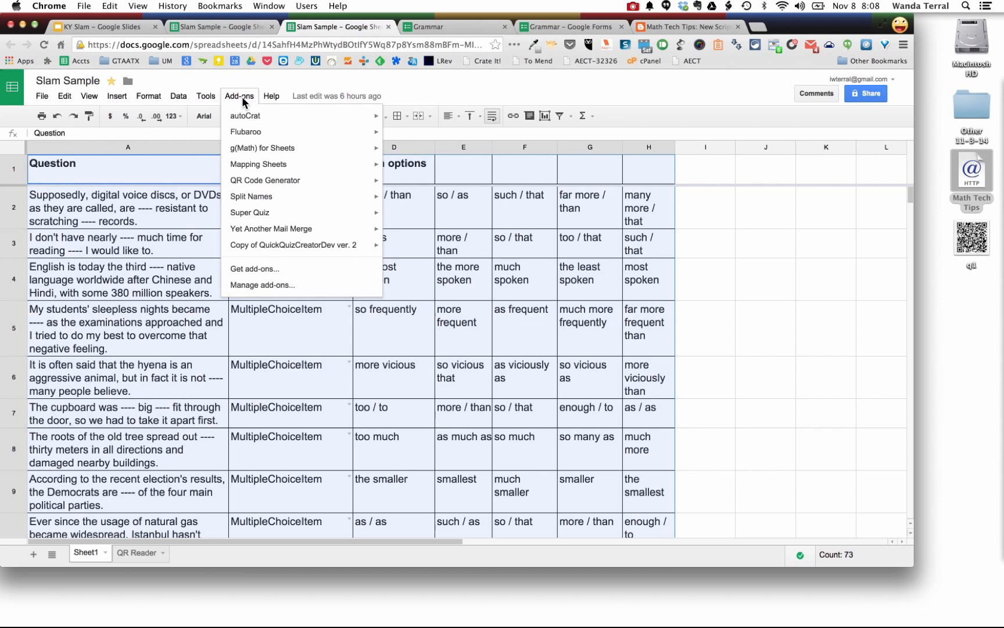
mouse_move(247, 183)
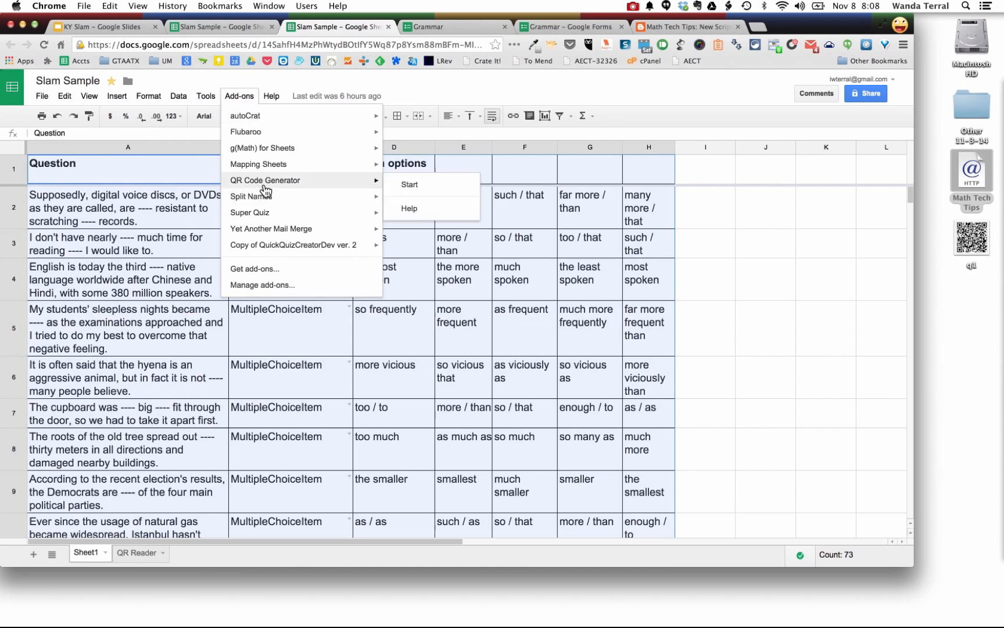
click(432, 190)
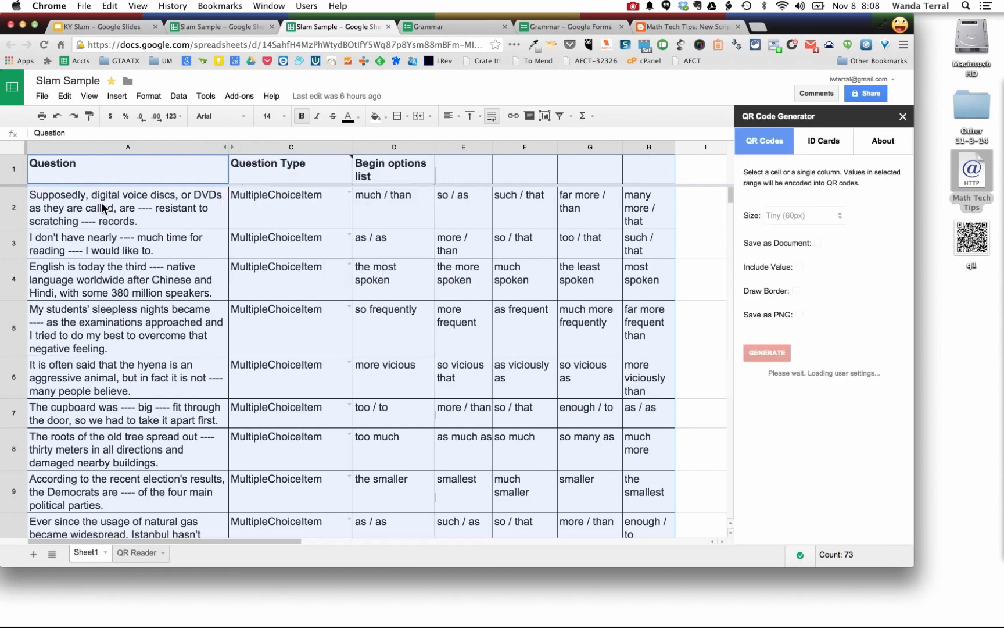
click(151, 207)
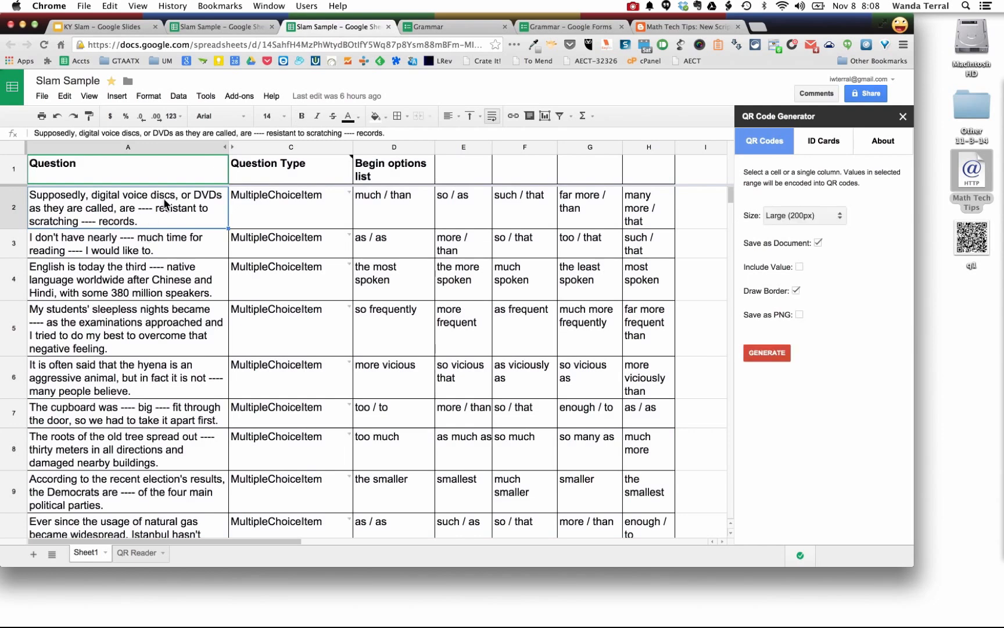
drag(164, 208, 178, 423)
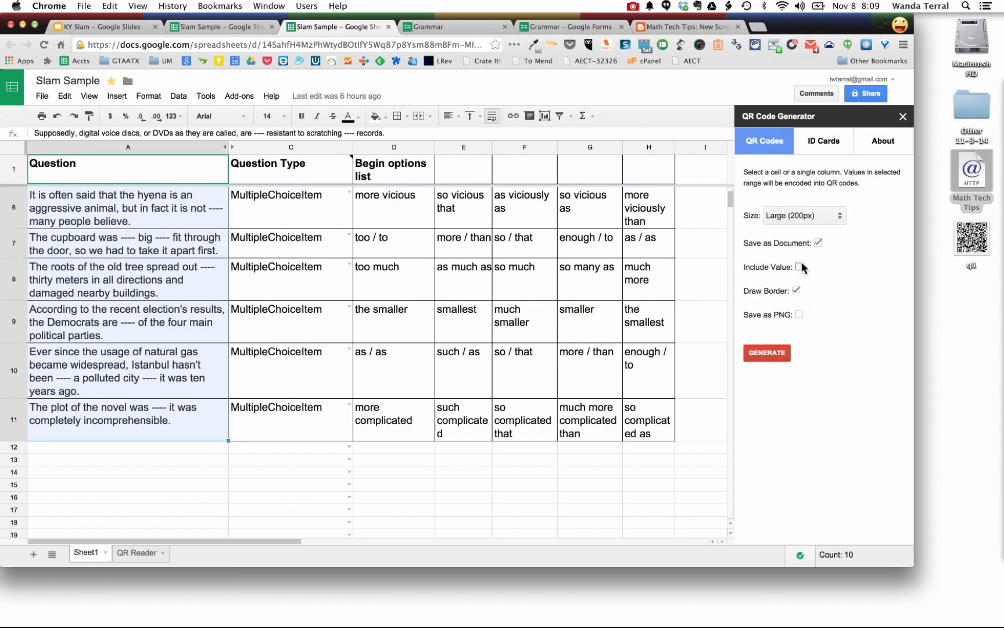
Step: Generate Large (200px) QR codes for the selected questions with their values included, and open the resulting document
click(828, 216)
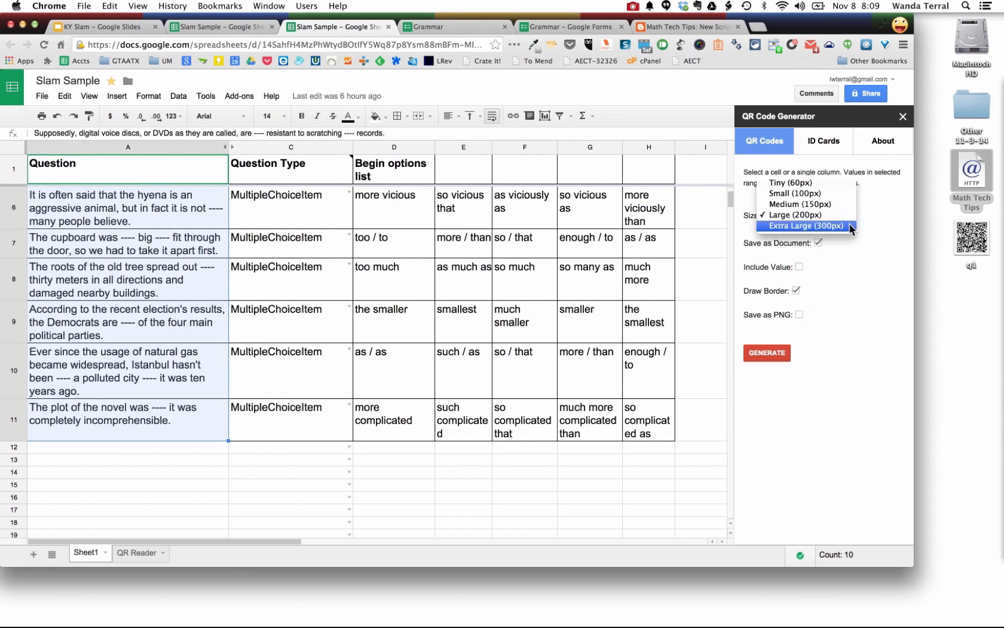
click(847, 271)
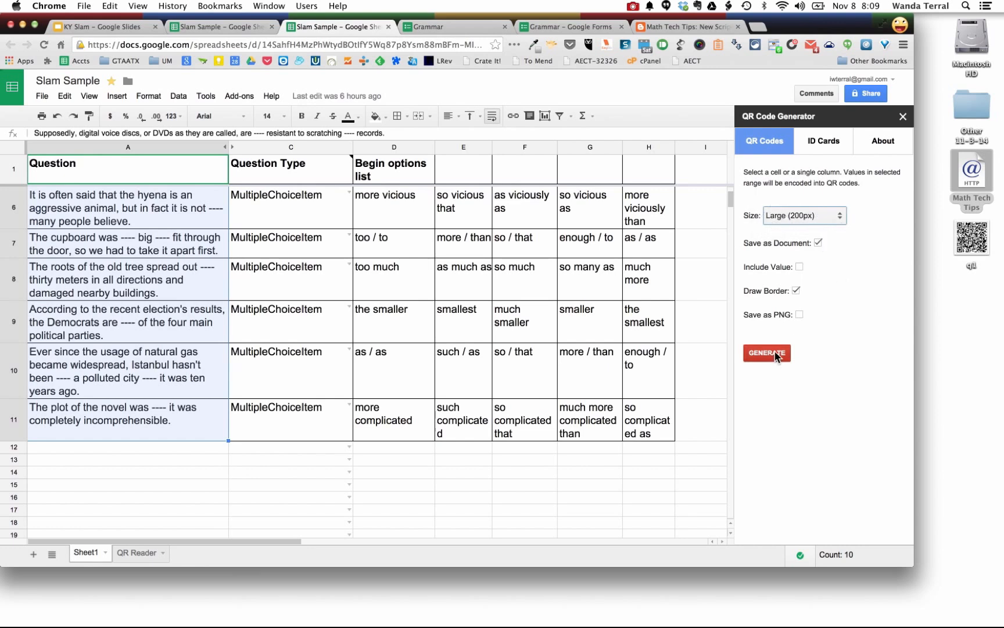
click(800, 267)
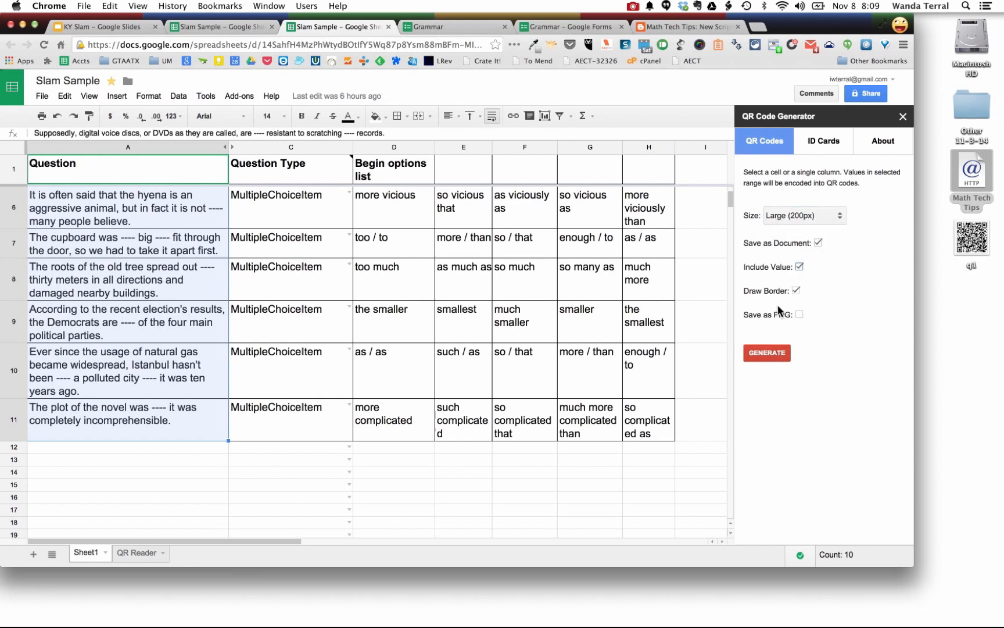
click(761, 355)
click(844, 353)
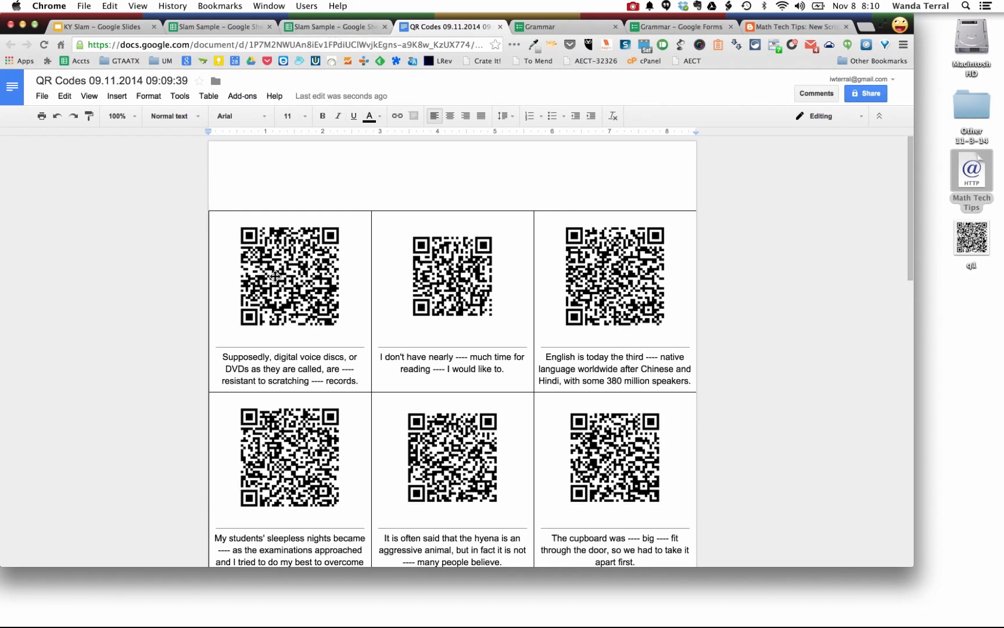
Step: Open the webqr.com link from the spreadsheet's QR Reader sheet and allow the site to use the camera
click(316, 27)
click(137, 553)
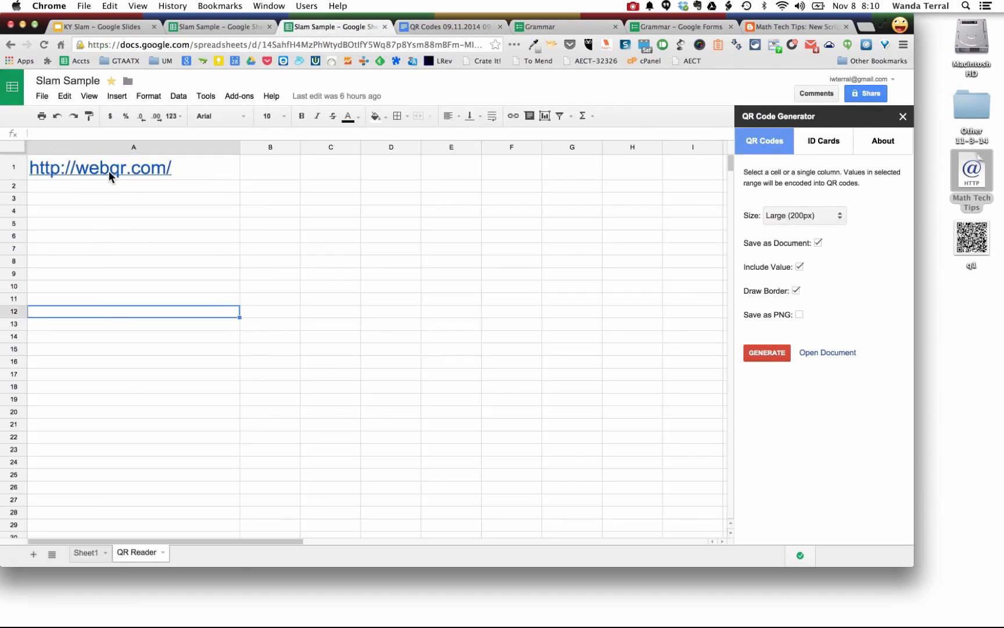
click(112, 170)
click(110, 194)
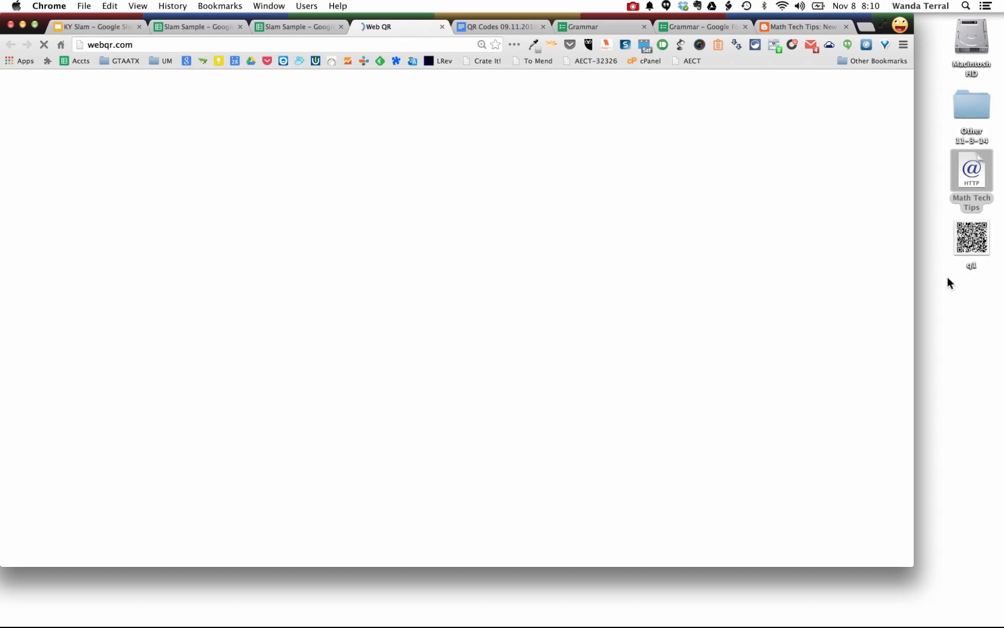
click(875, 79)
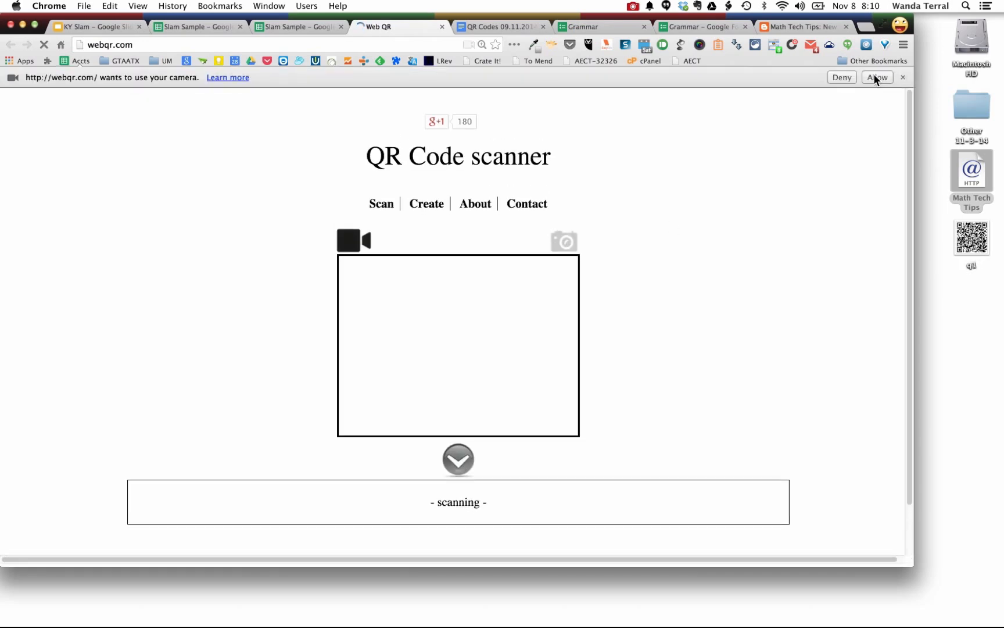
Step: Switch the QR Code scanner to image file input, decode the q1 image from the desktop, and highlight the decoded text
click(564, 222)
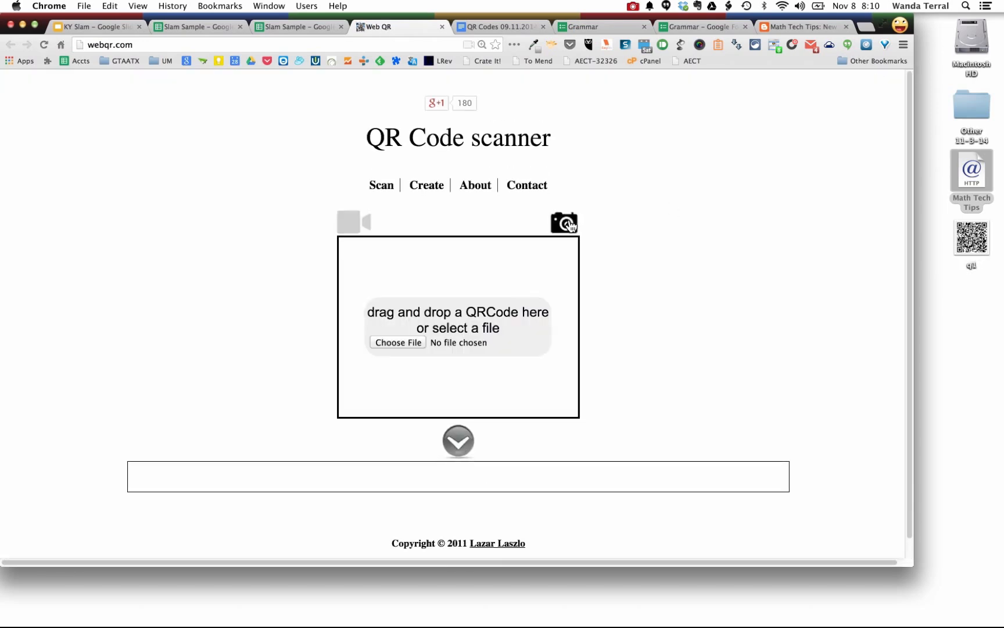
drag(980, 248, 462, 329)
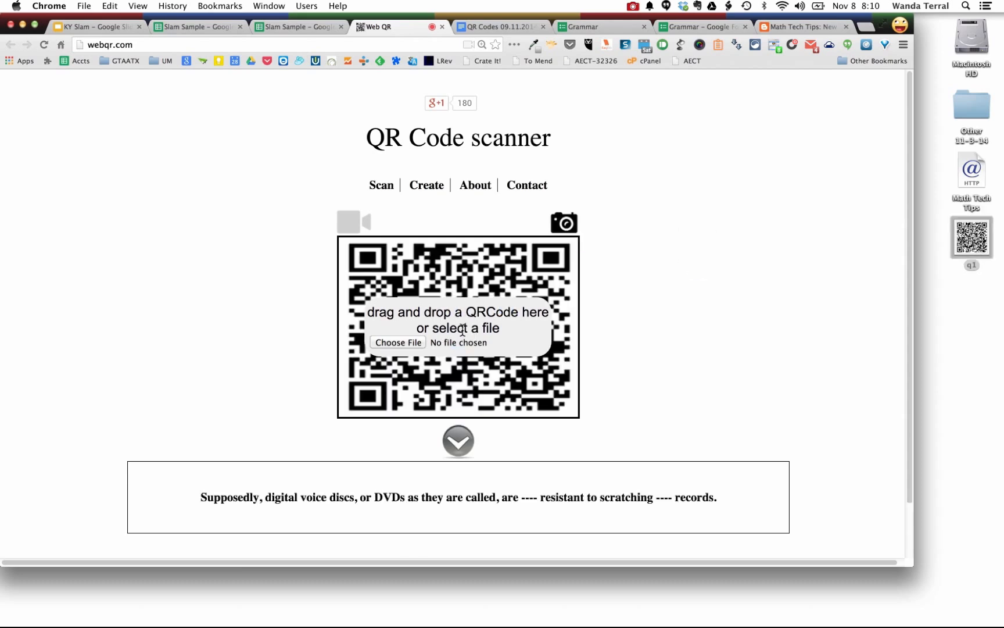
drag(197, 495, 728, 495)
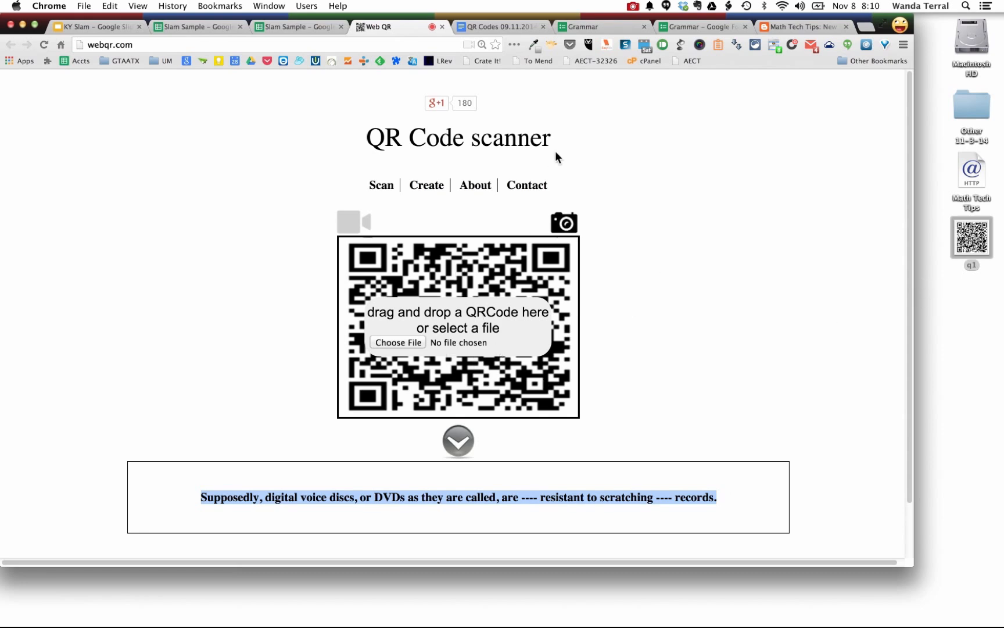
Step: Revisit the Slam Sample question sheet and show the beginning of the Math Tech Tips post about the form-creating script
click(183, 25)
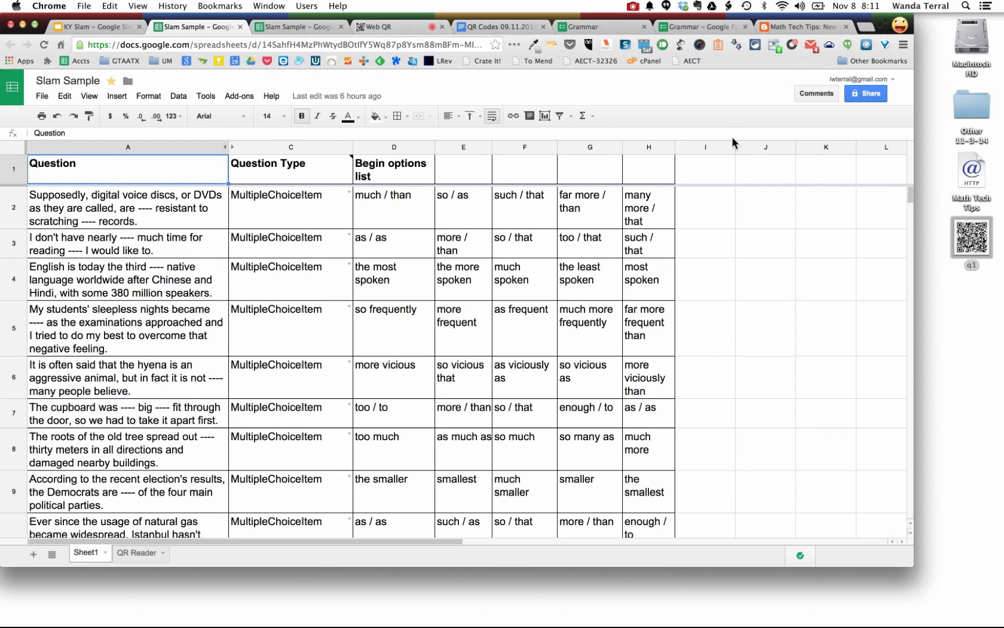
click(819, 25)
scroll(440, 272, up, 5)
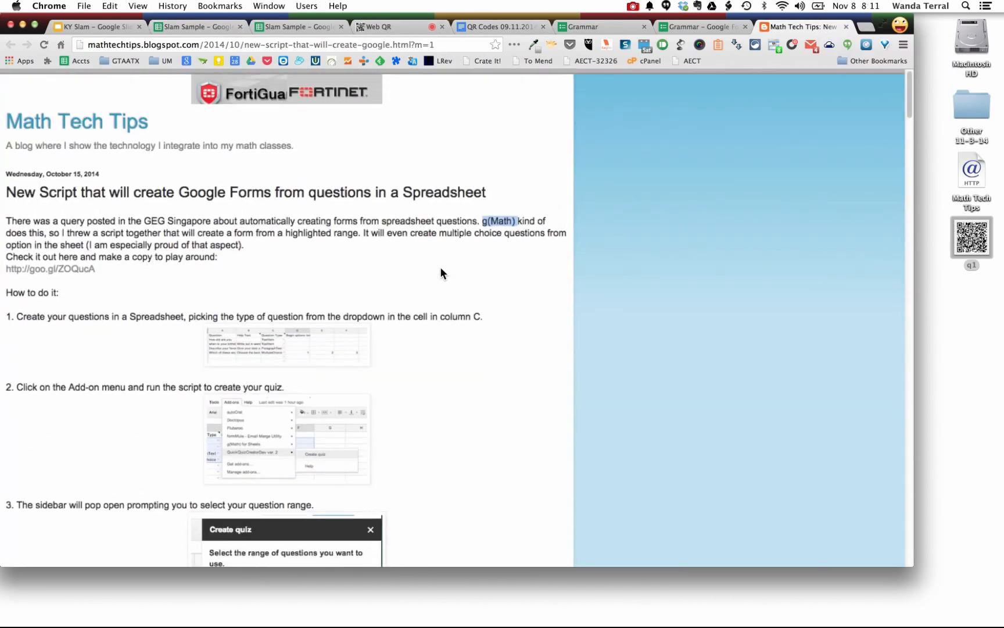